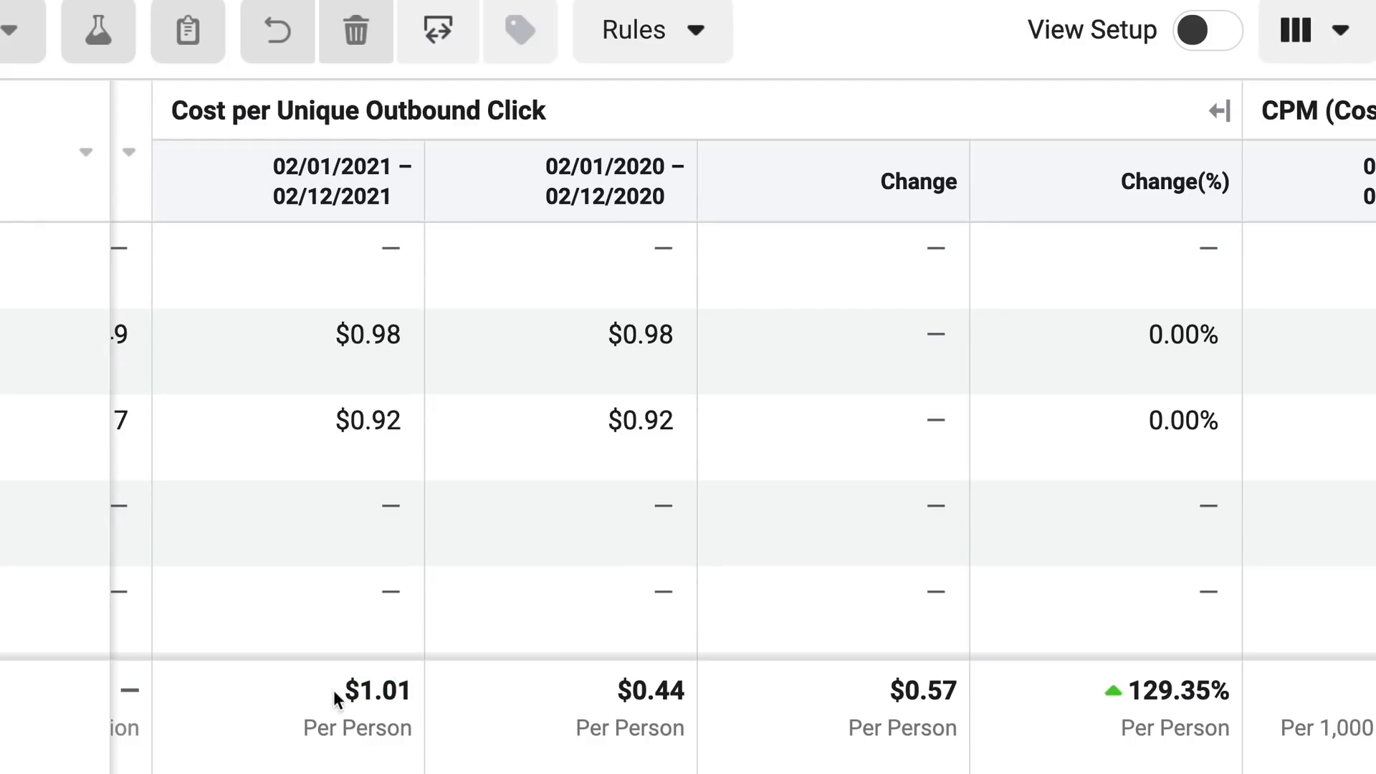
Highlight the $1.01 and $0.44 cost-per-click totals and the 129.35% increase.
left_click_drag(333, 691, 352, 690)
left_click_drag(617, 691, 682, 694)
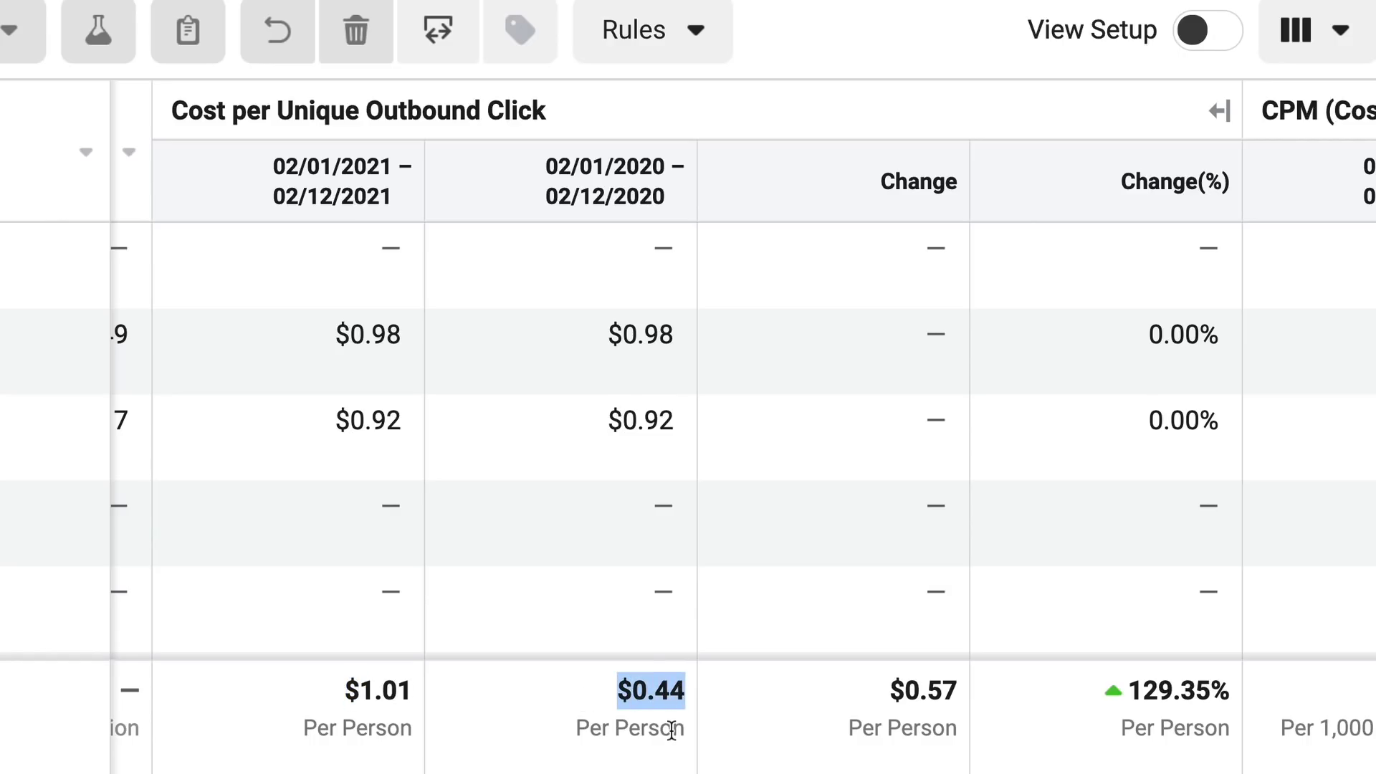
left_click_drag(343, 691, 407, 690)
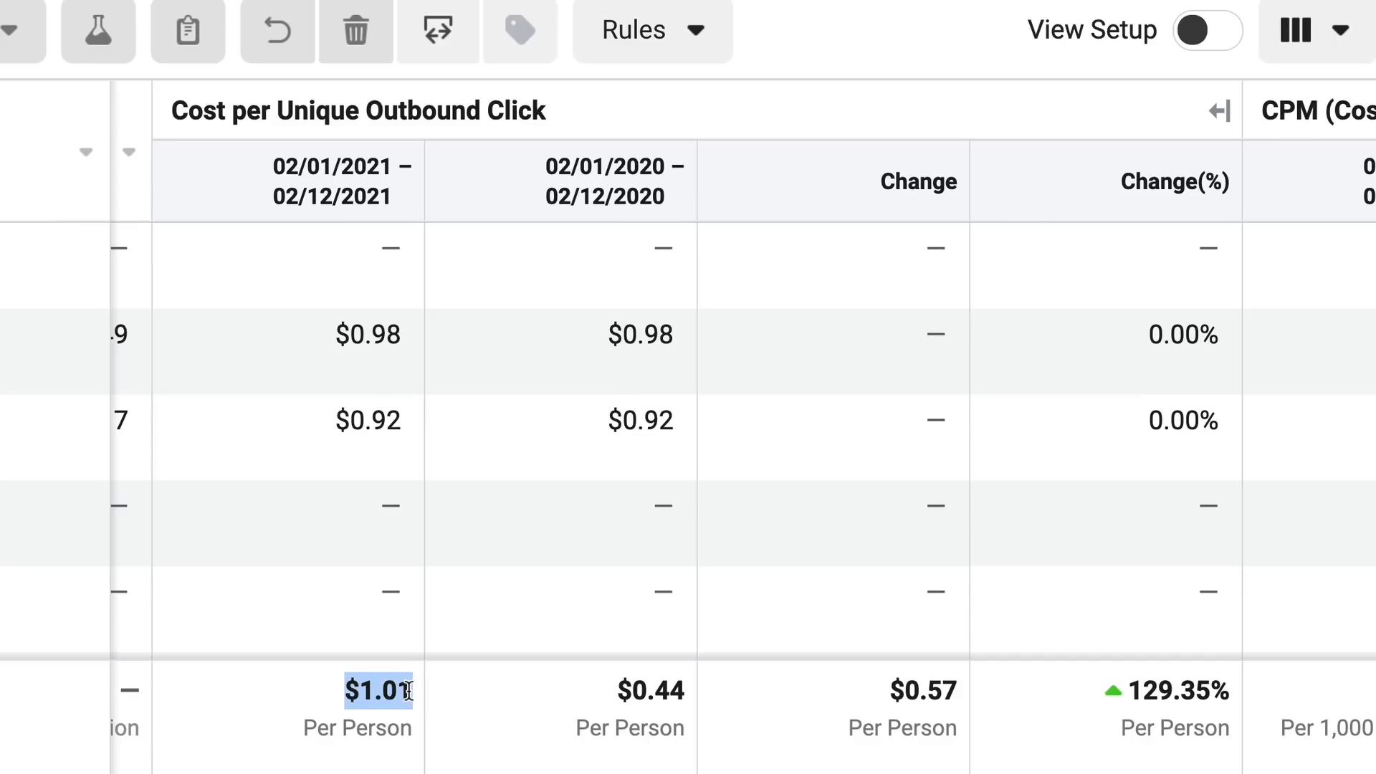
left_click_drag(1110, 699, 1222, 695)
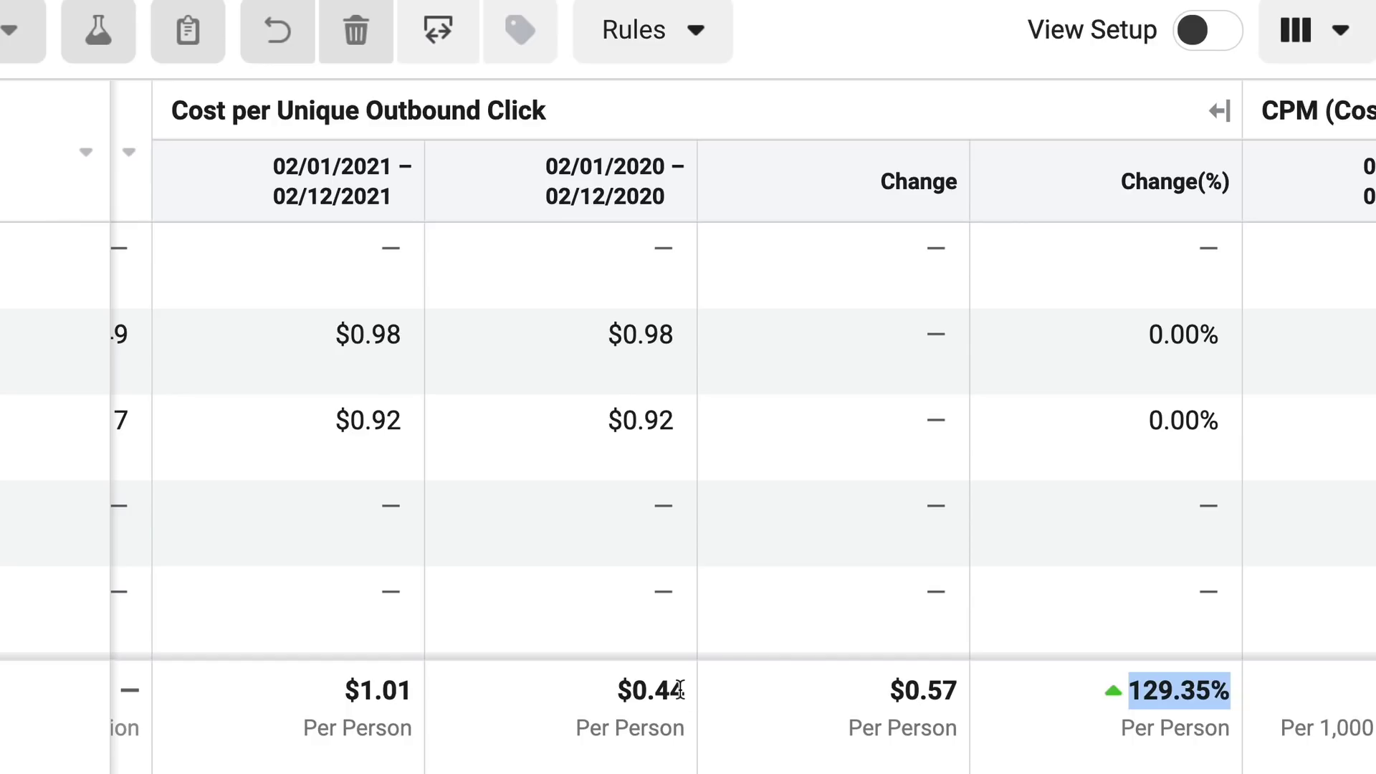
left_click(679, 690)
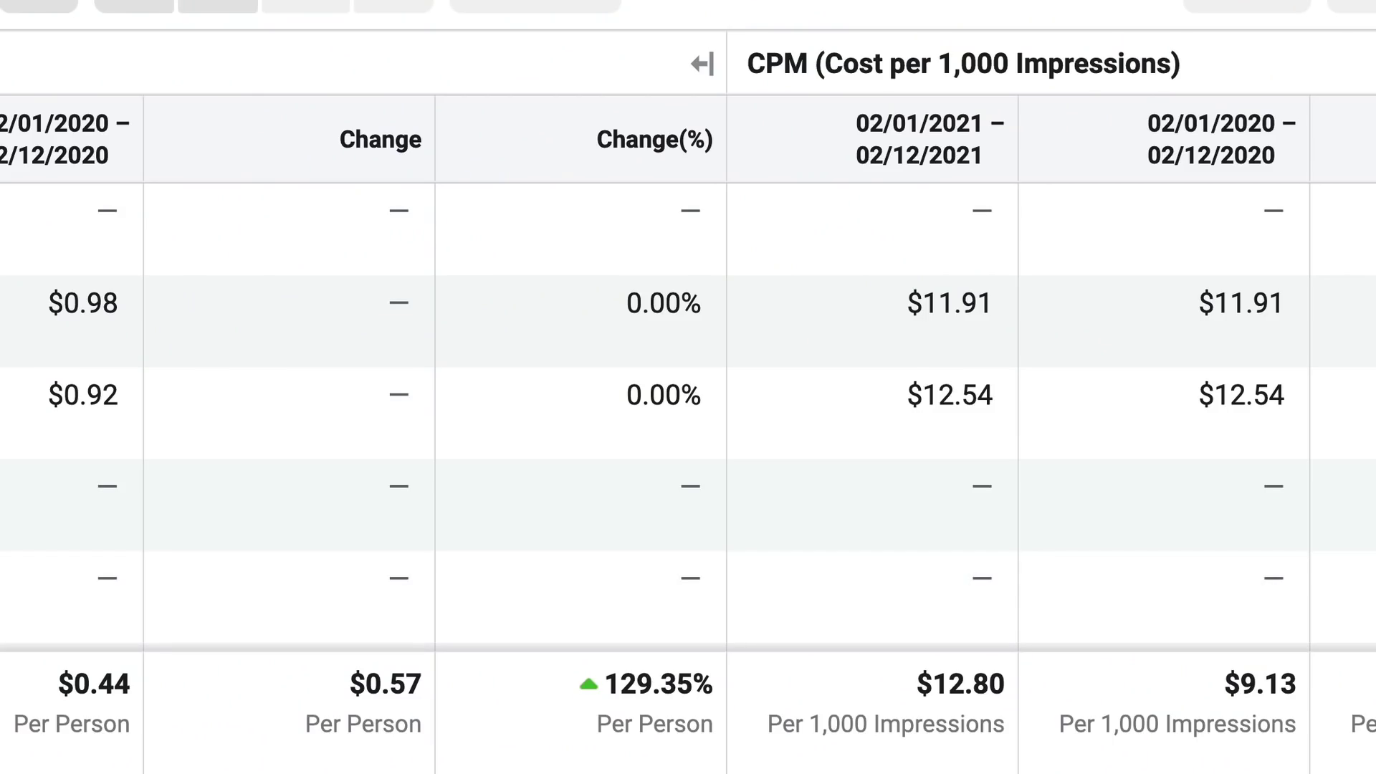
Highlight the $9.13 and $12.80 CPM totals and the 40.18% increase, then recheck 129.35%.
scroll(599, 246, "right", 1)
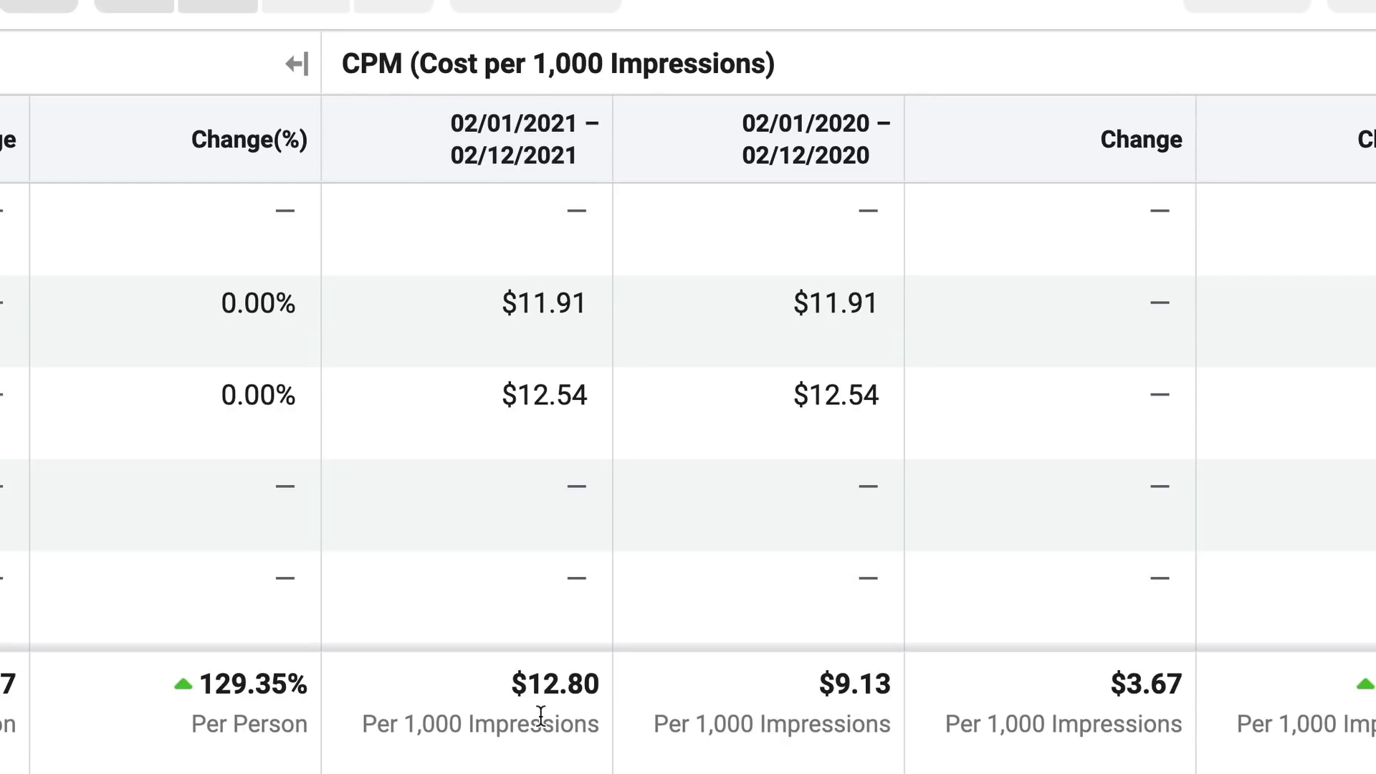
scroll(657, 752, "right", 5)
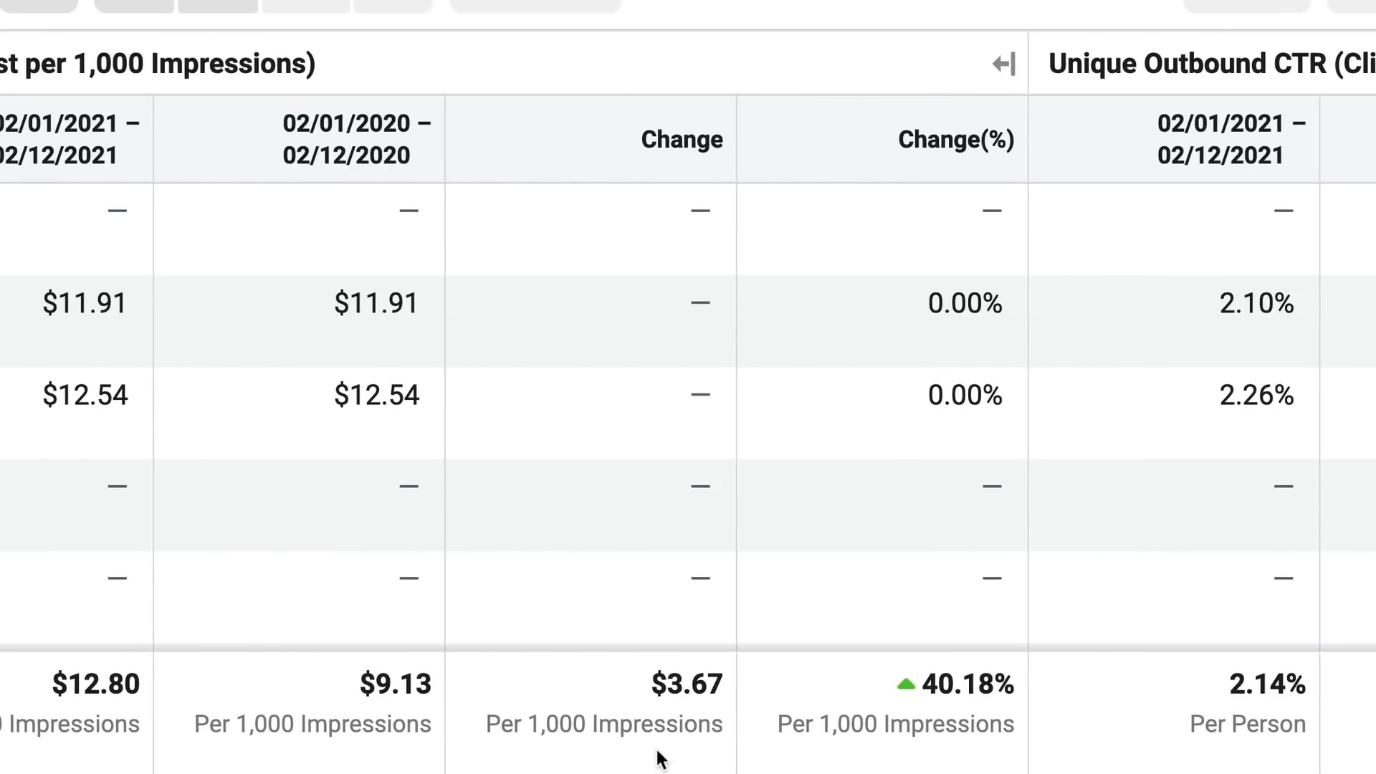
left_click_drag(360, 687, 416, 692)
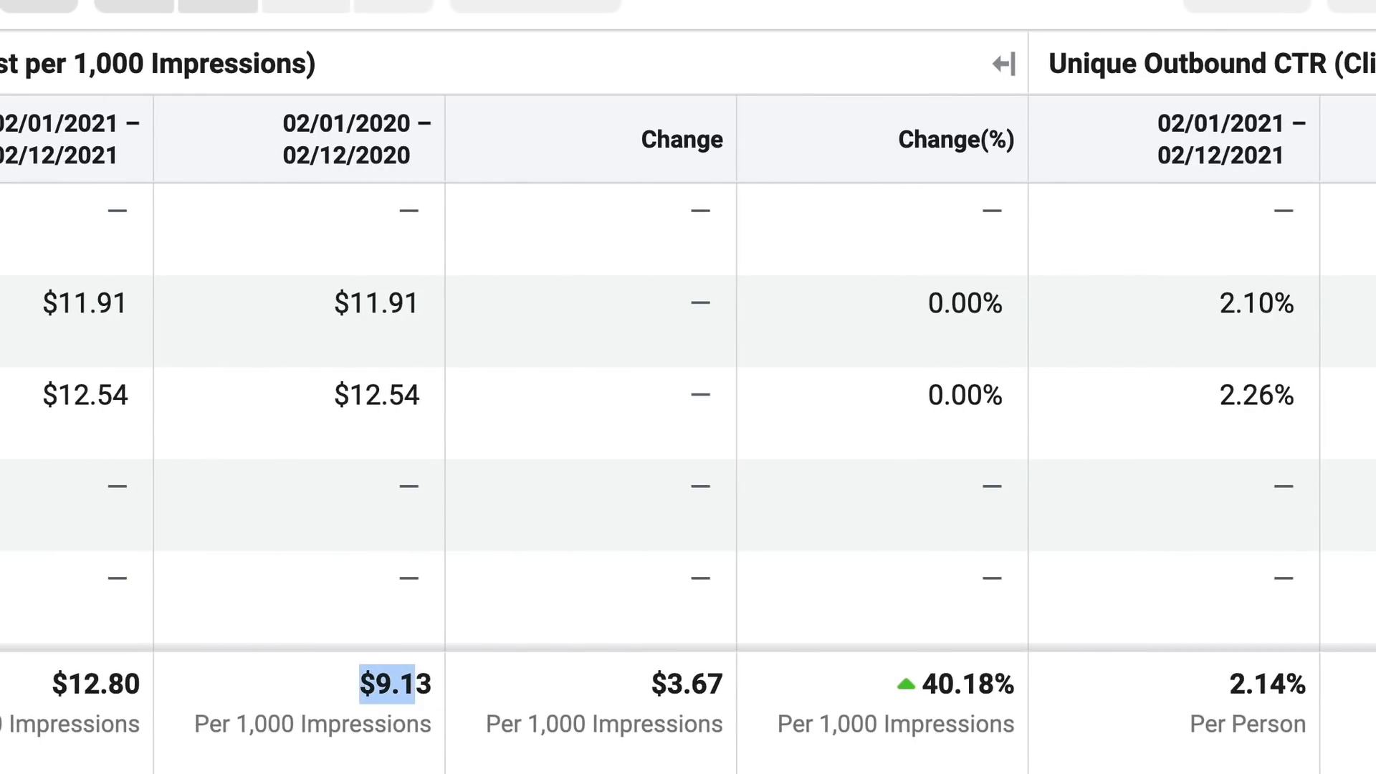
scroll(688, 430, "left", 2)
left_click_drag(218, 690, 297, 690)
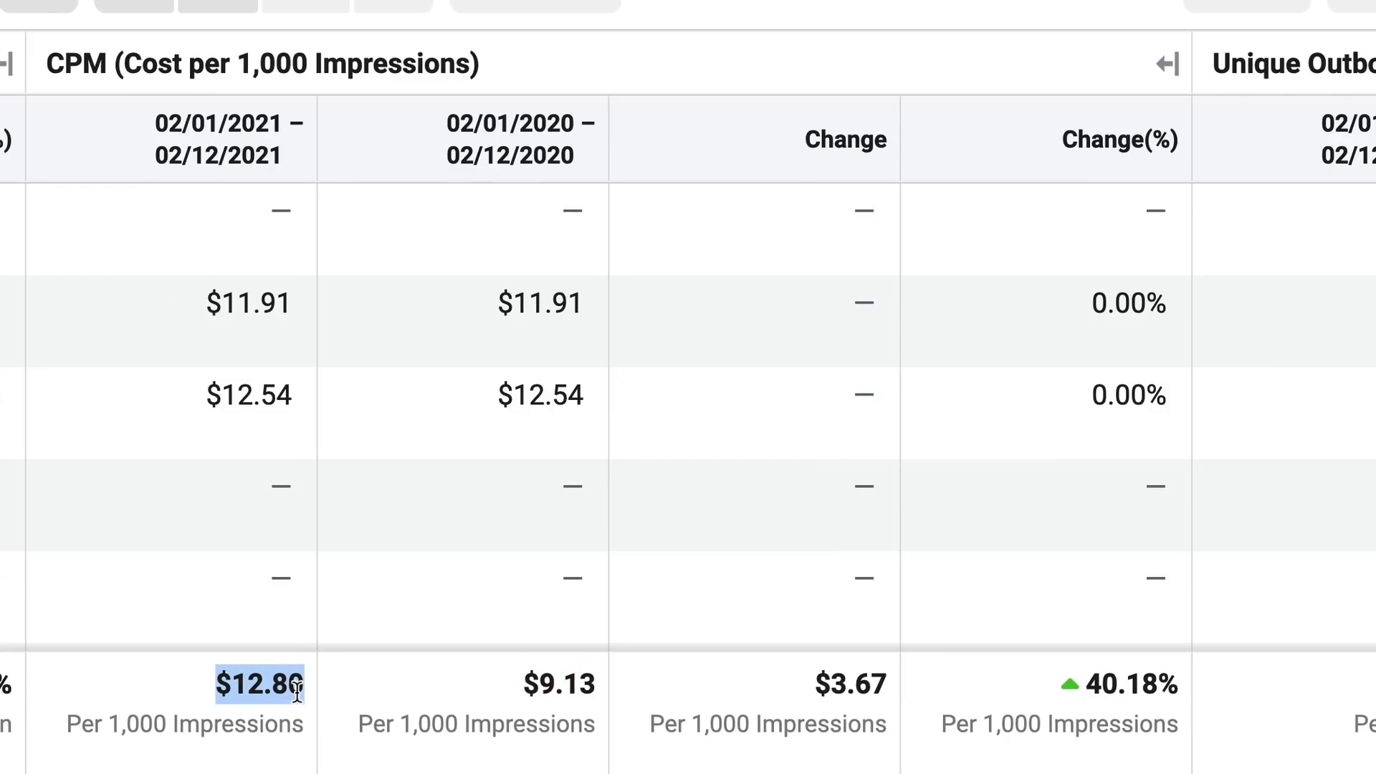
left_click_drag(1085, 684, 1166, 703)
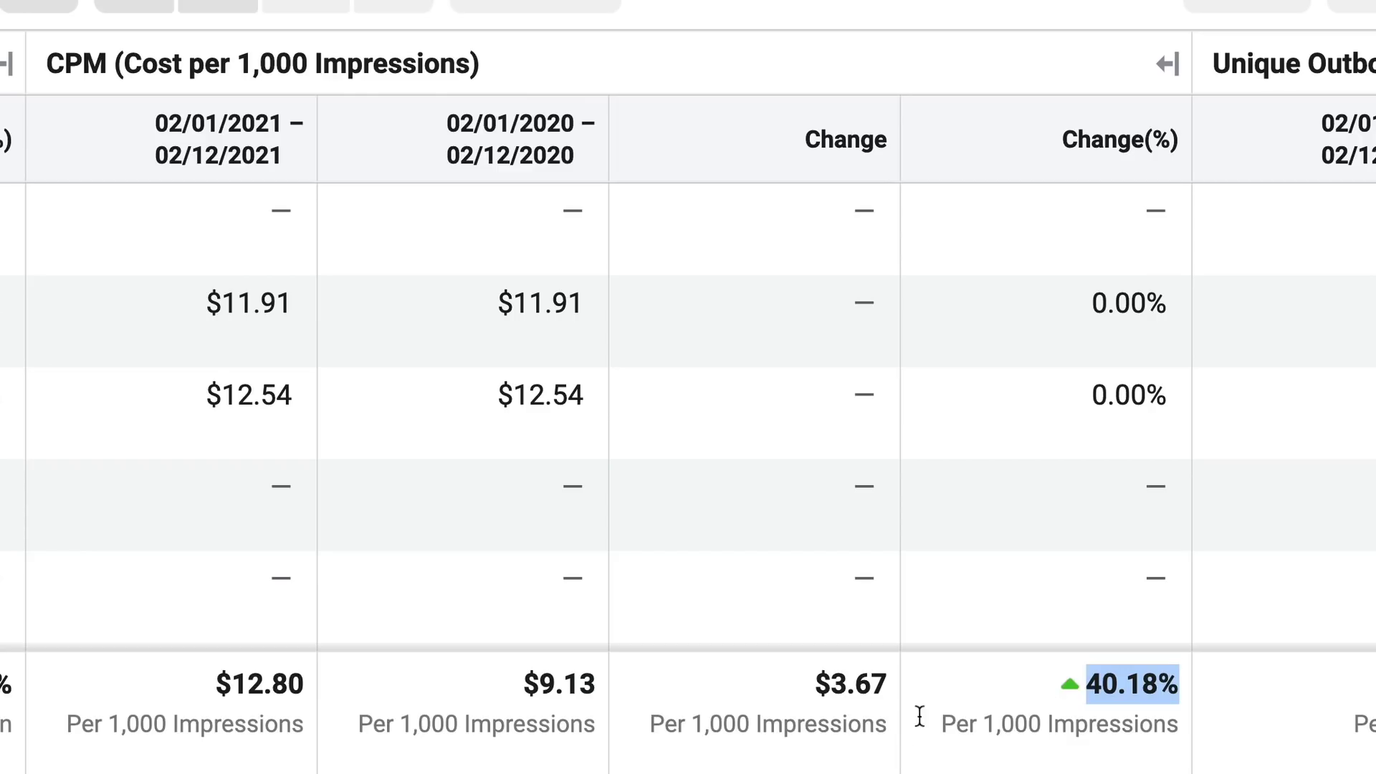
scroll(688, 430, "left", 10)
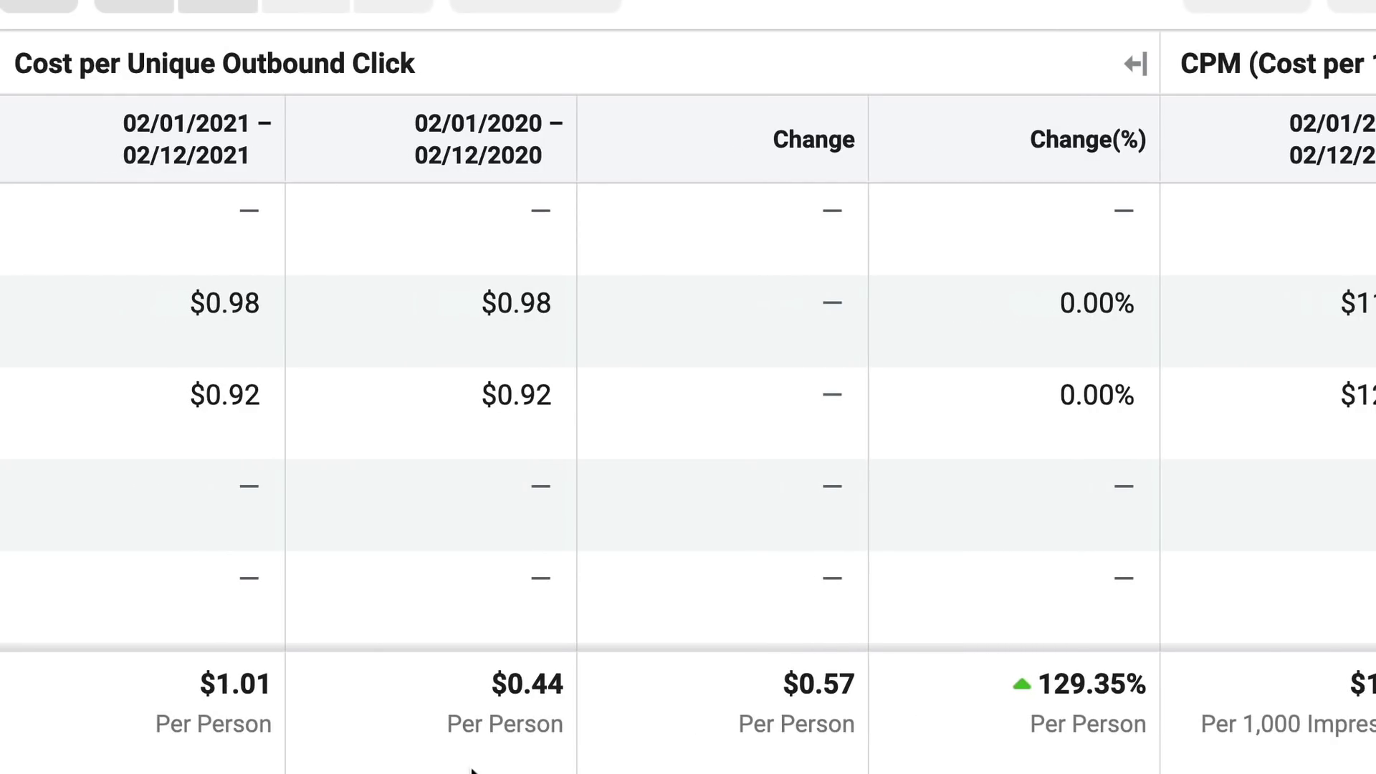
left_click_drag(1008, 694, 1111, 719)
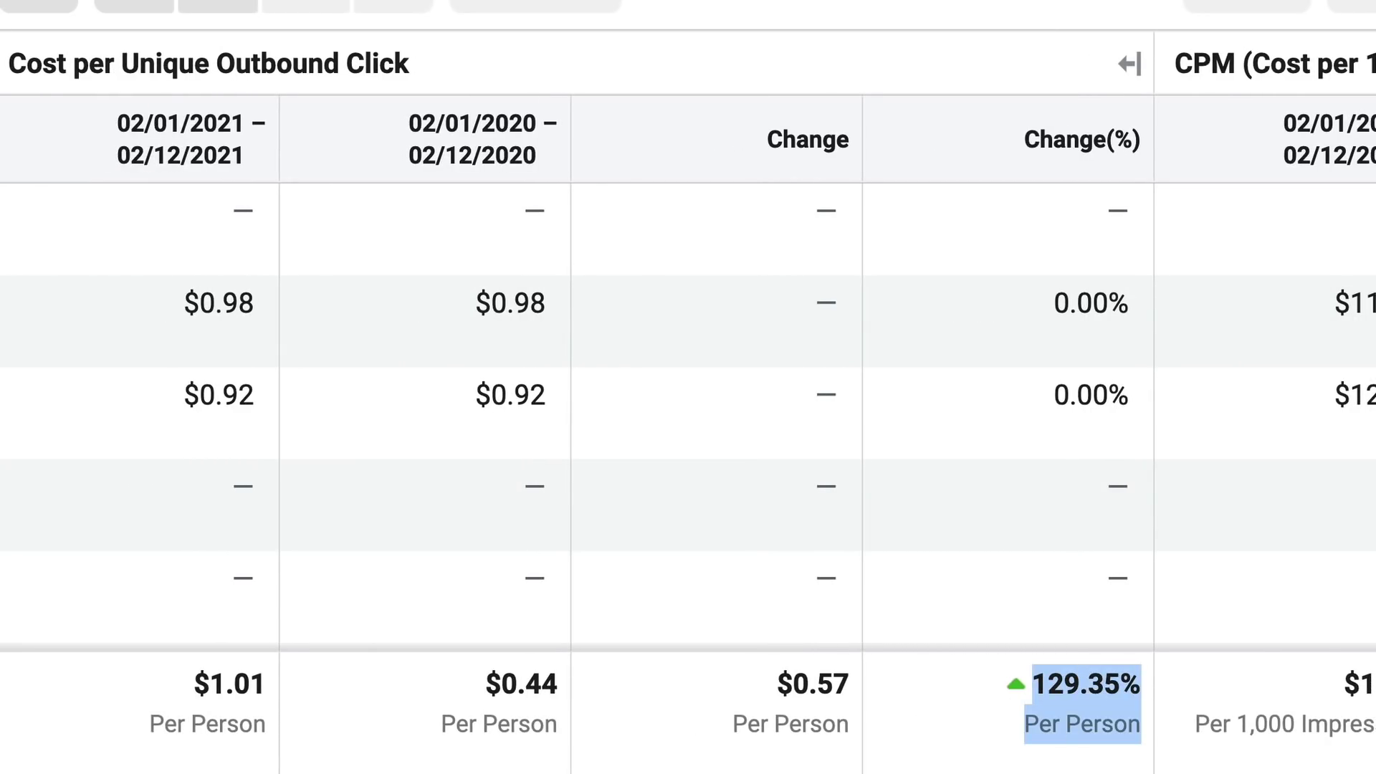
scroll(688, 430, "right", 15)
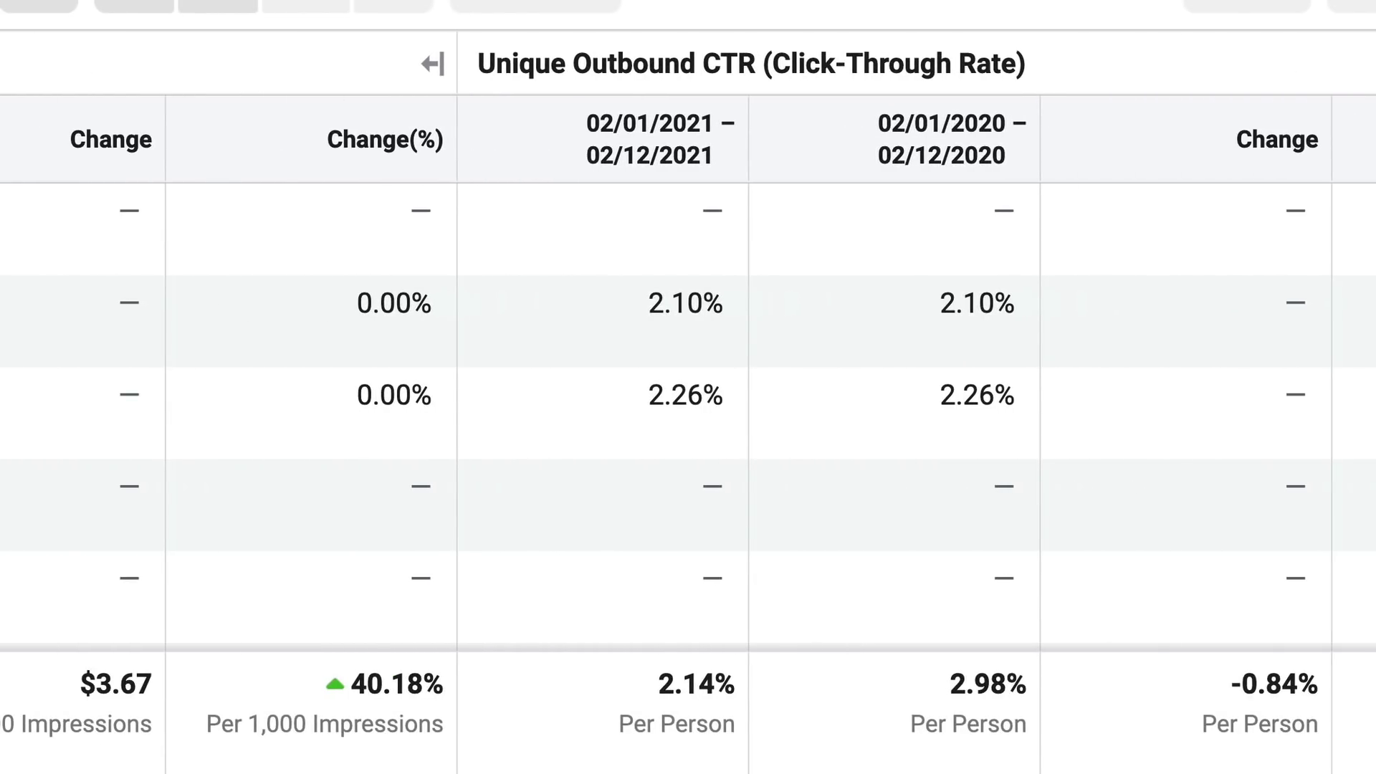
Highlight the 28.13% CTR decrease and the 2.14% and 2.98% CTR totals.
scroll(788, 717, "right", 3)
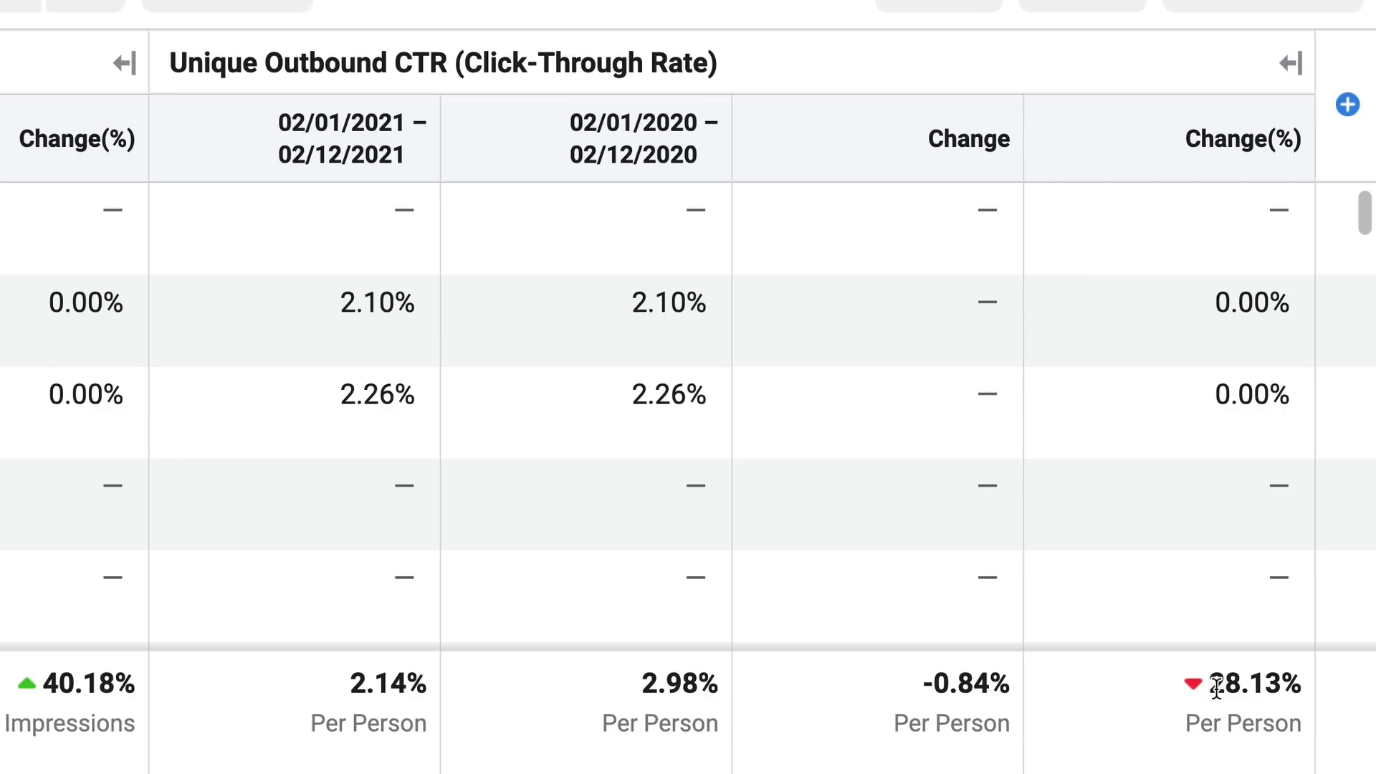
left_click_drag(1211, 686, 1296, 689)
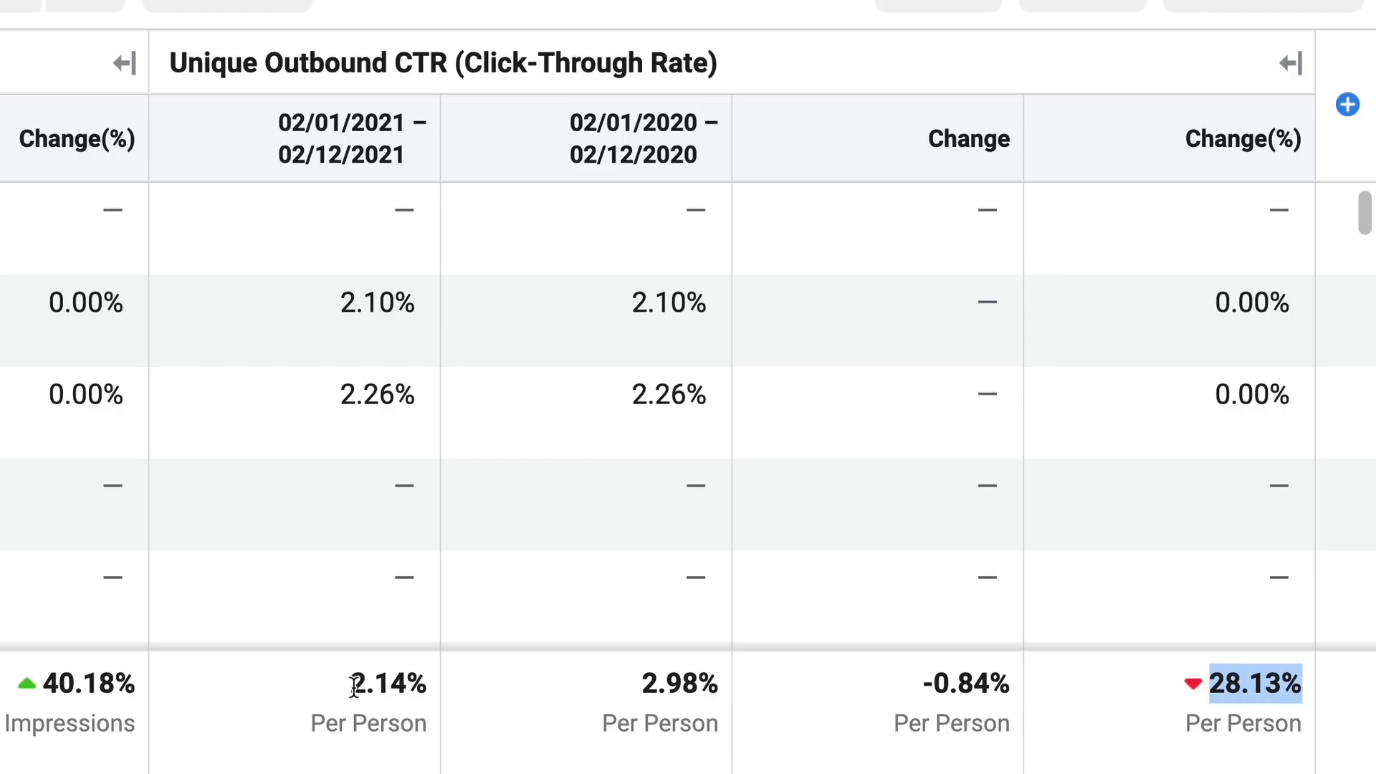
left_click_drag(355, 687, 716, 725)
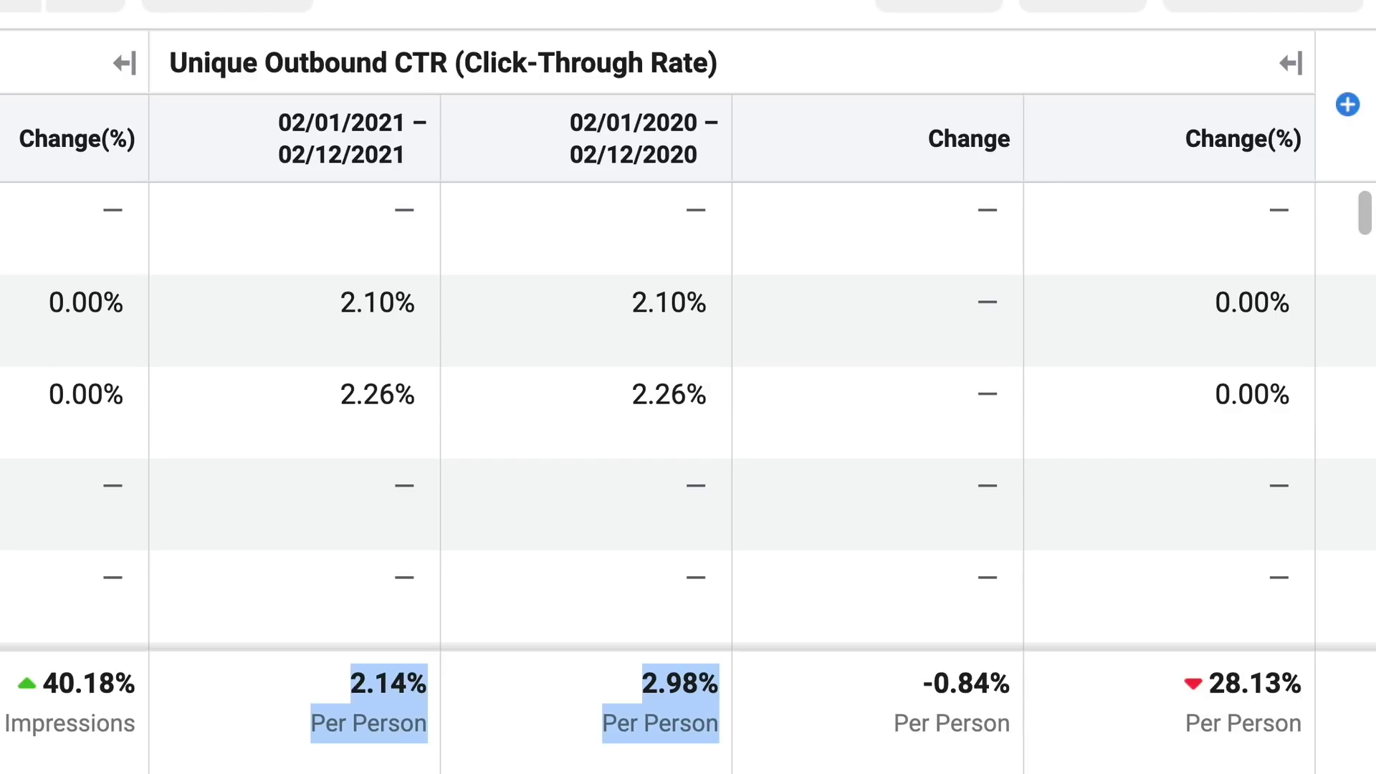
left_click(1074, 754)
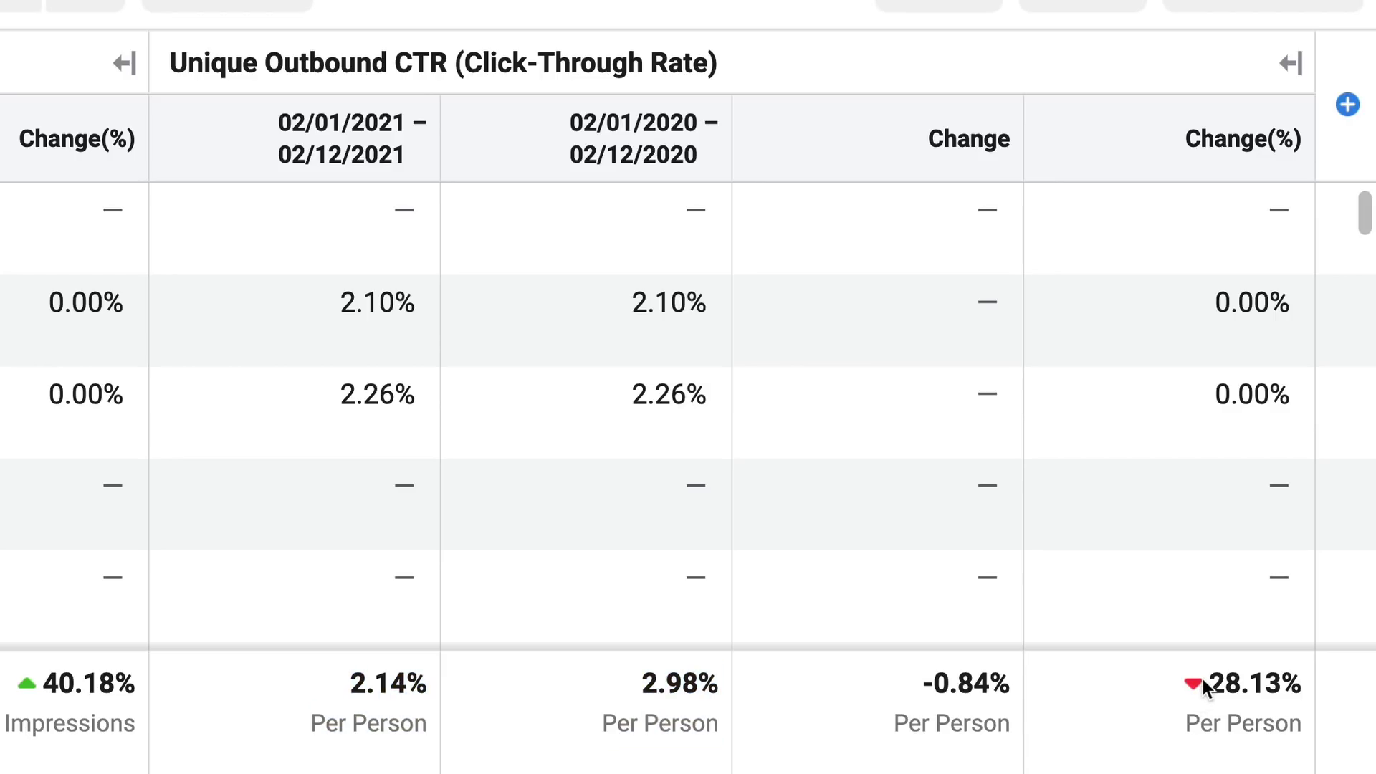
left_click_drag(1208, 687, 1261, 690)
Re-highlight the 40.18% CPM increase and the 129.35% cost-per-click increase.
scroll(688, 402, "left", 3)
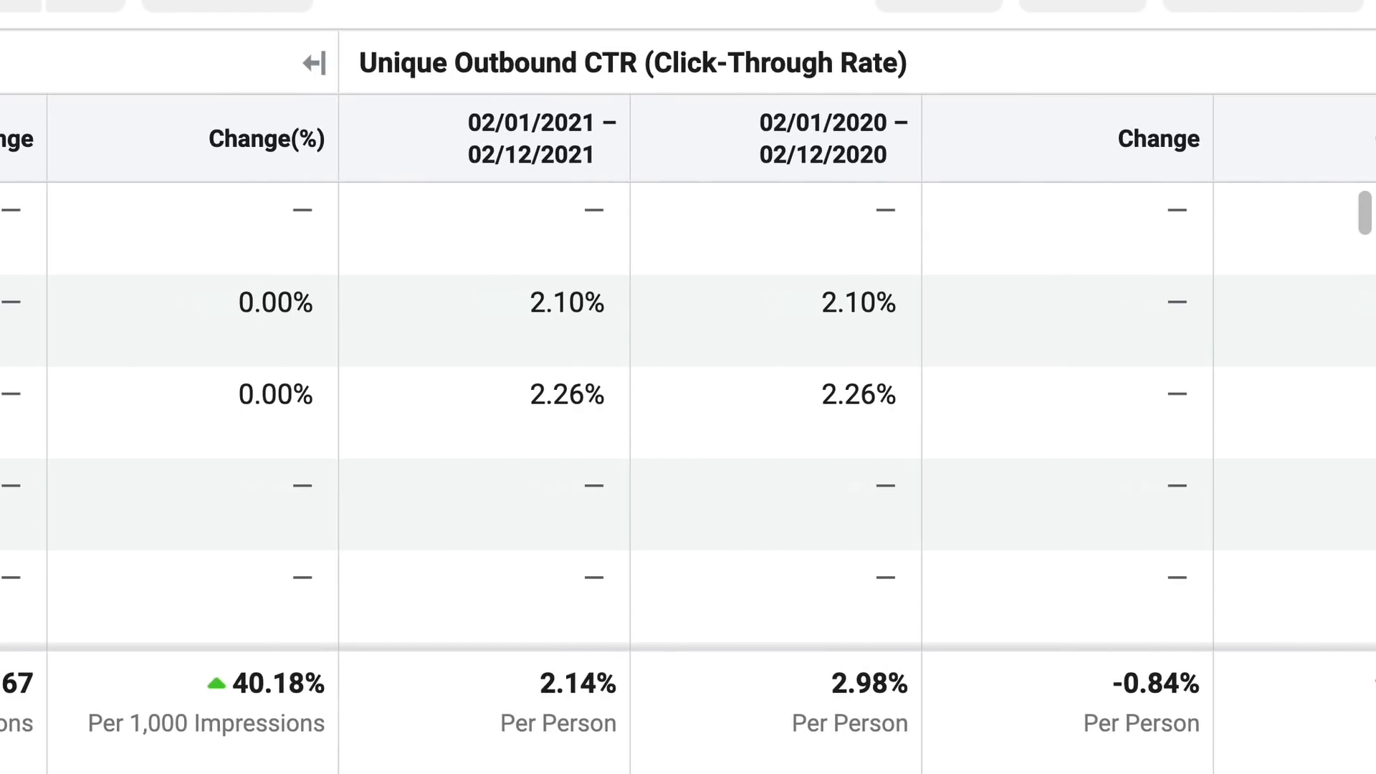
scroll(688, 401, "right", 3)
scroll(689, 402, "left", 15)
scroll(688, 402, "right", 5)
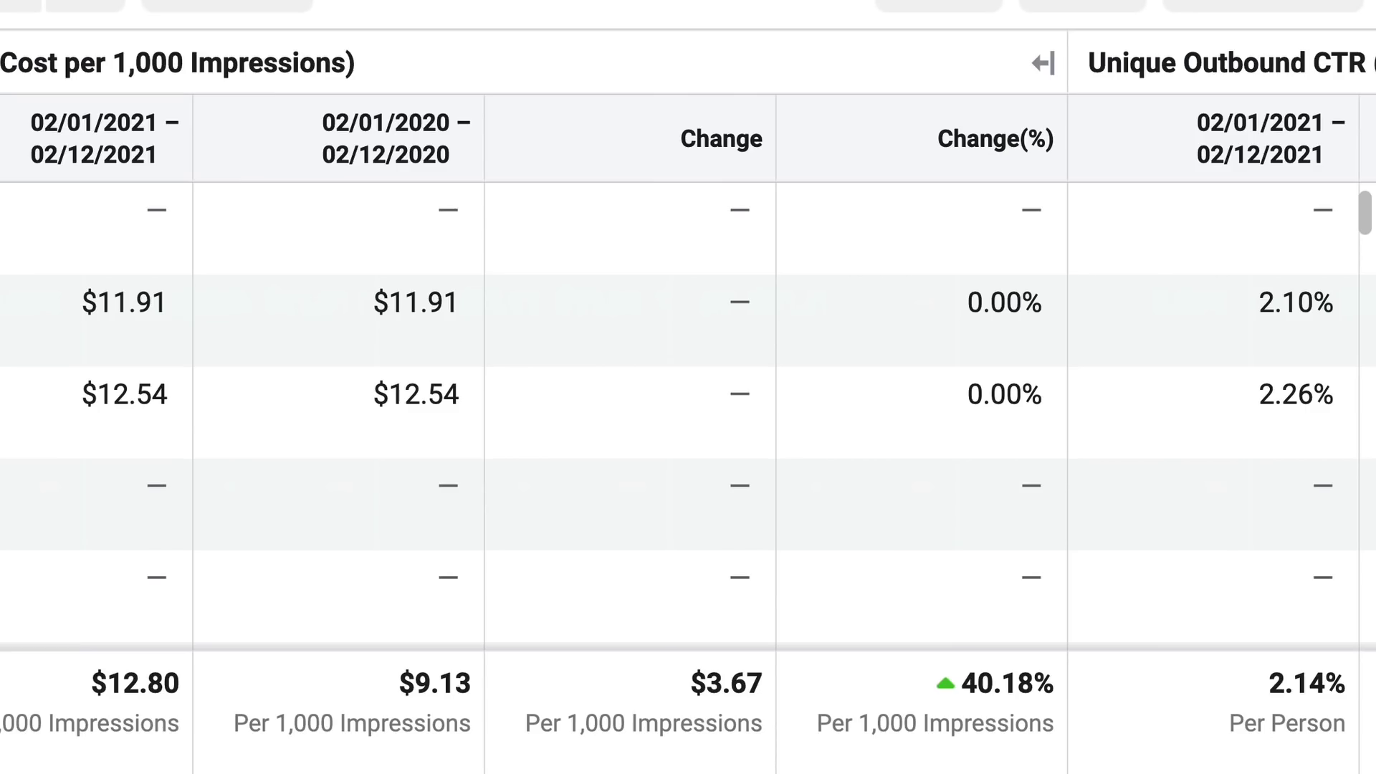
left_click_drag(961, 687, 1036, 689)
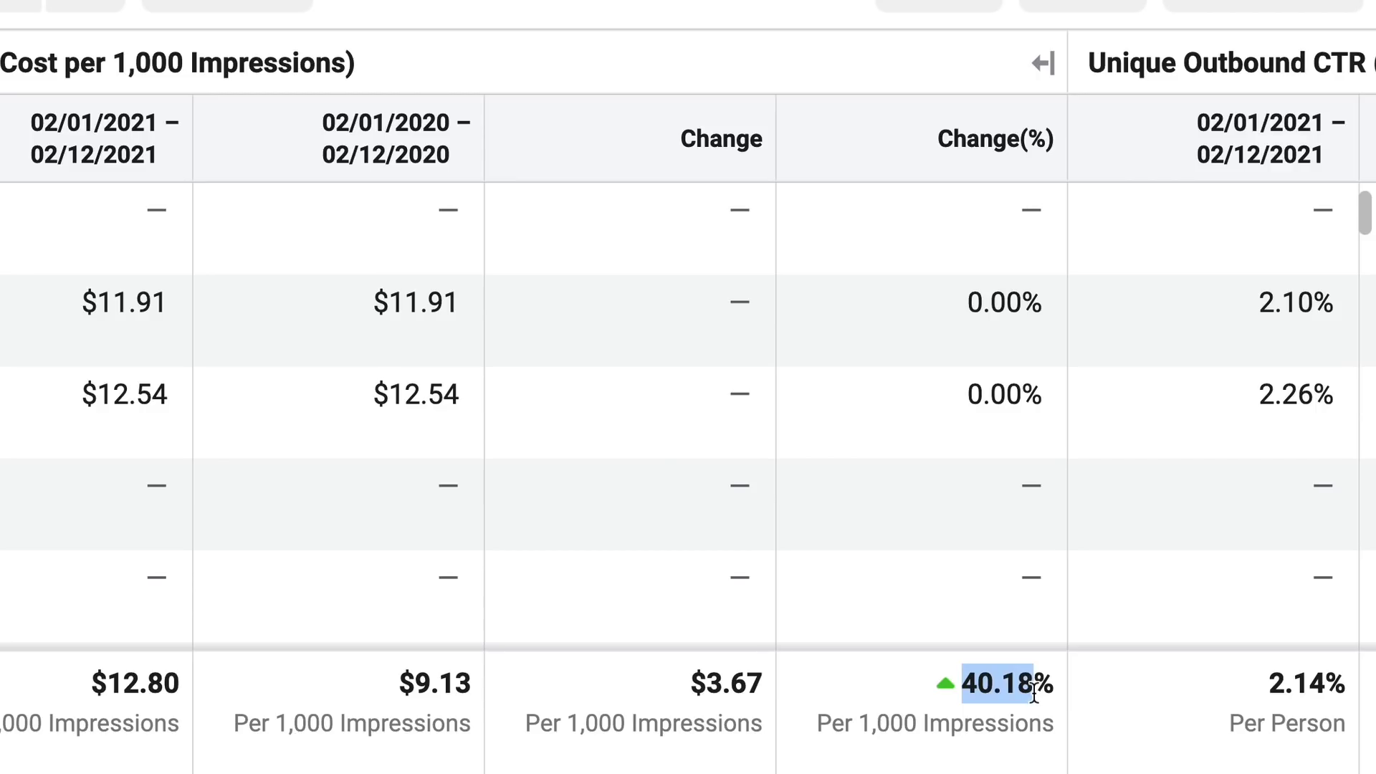
scroll(688, 402, "left", 13)
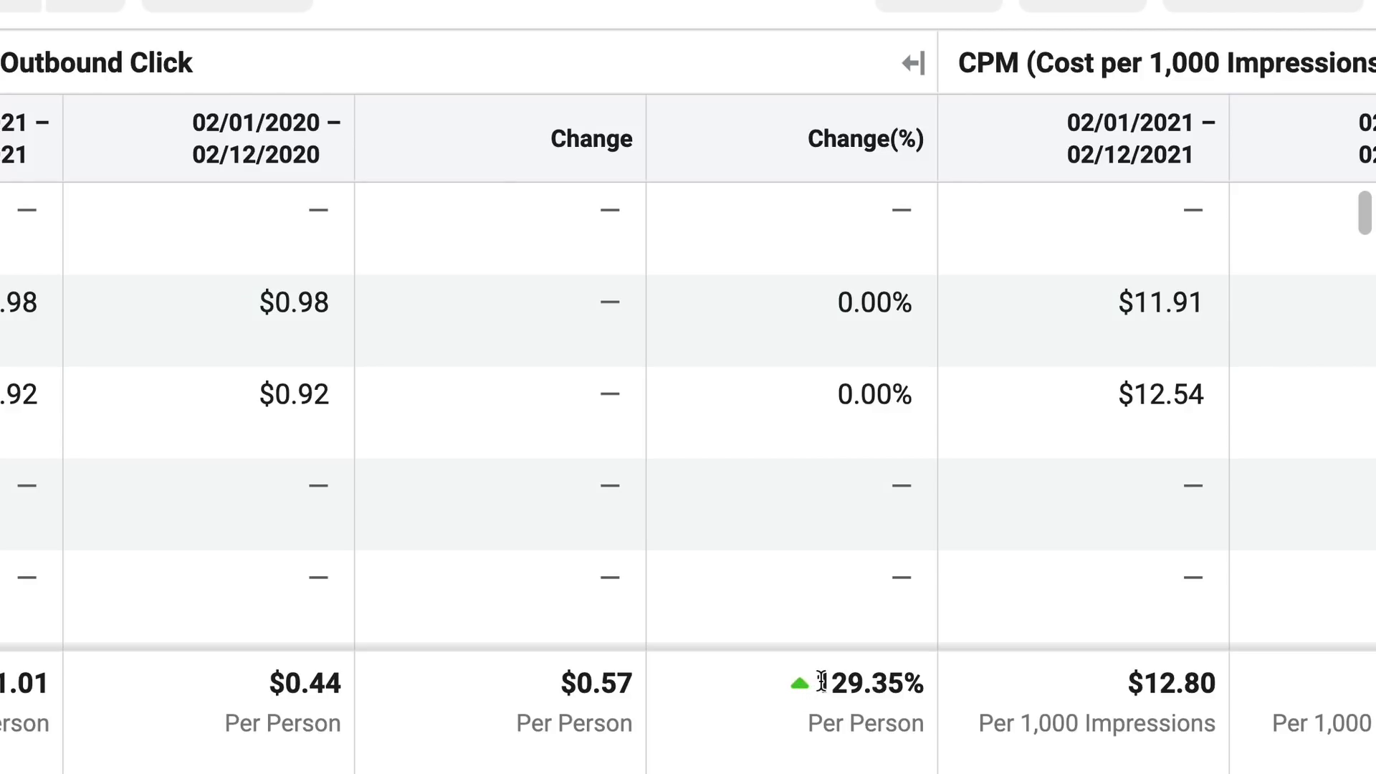
left_click_drag(823, 683, 915, 681)
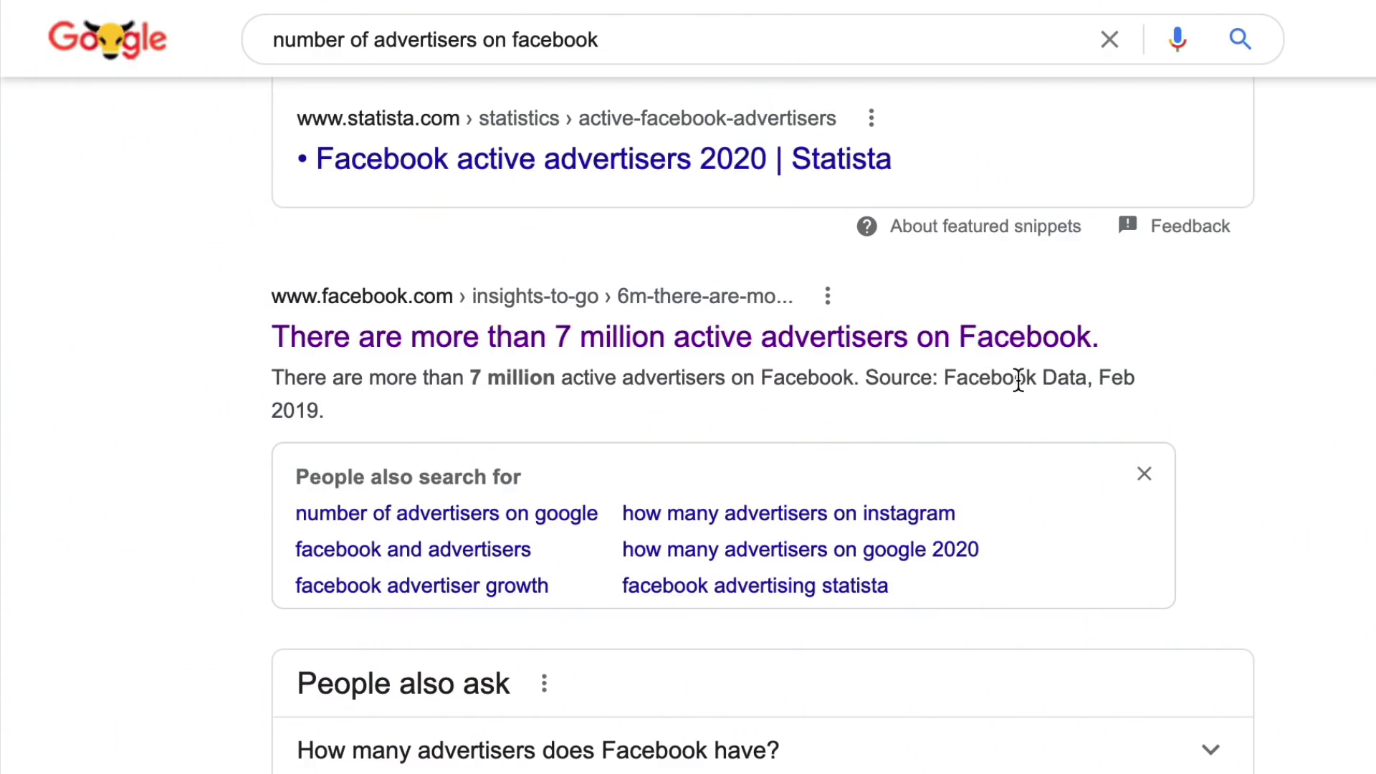
Highlight the Feb 2019 source date, then the Oct 29, 2020 article's 10 million advertisers claim.
left_click_drag(1037, 378, 336, 414)
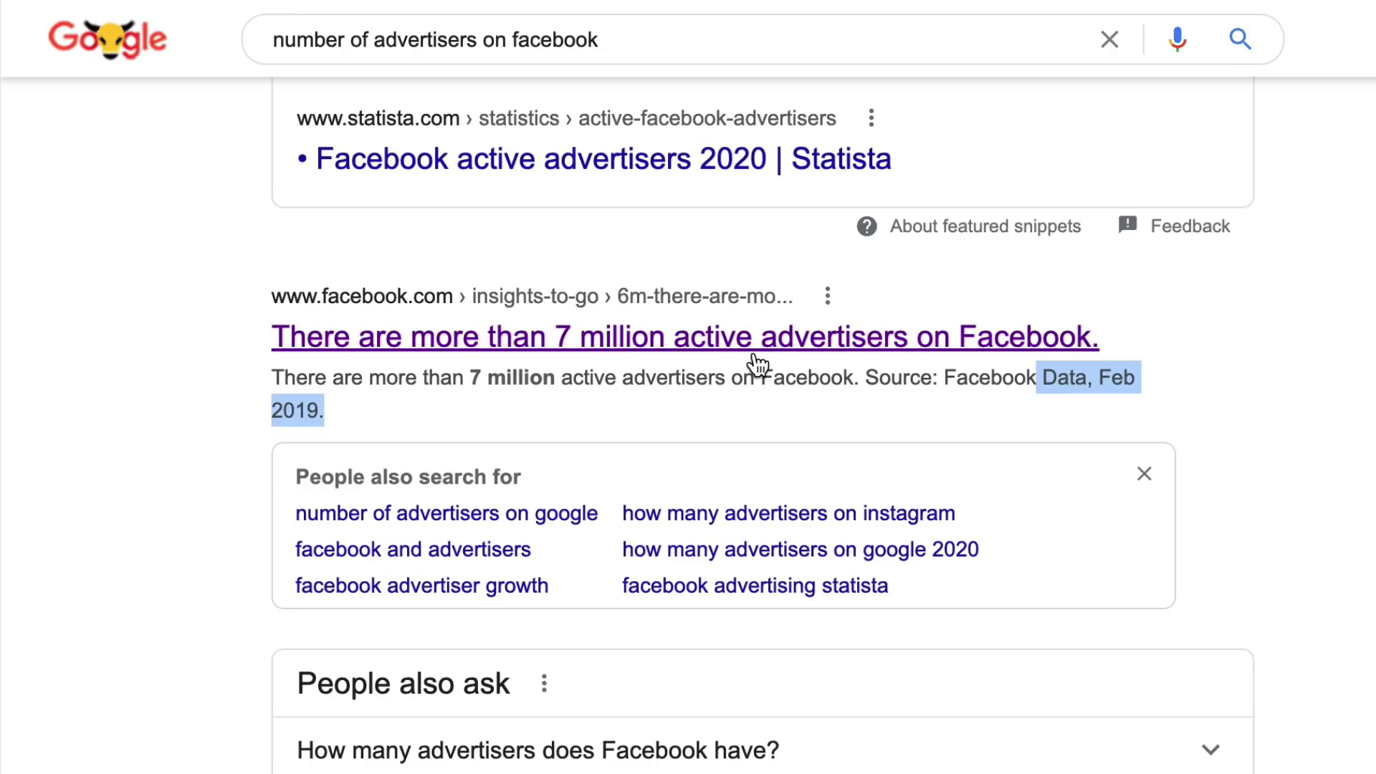
scroll(989, 243, "down", 8)
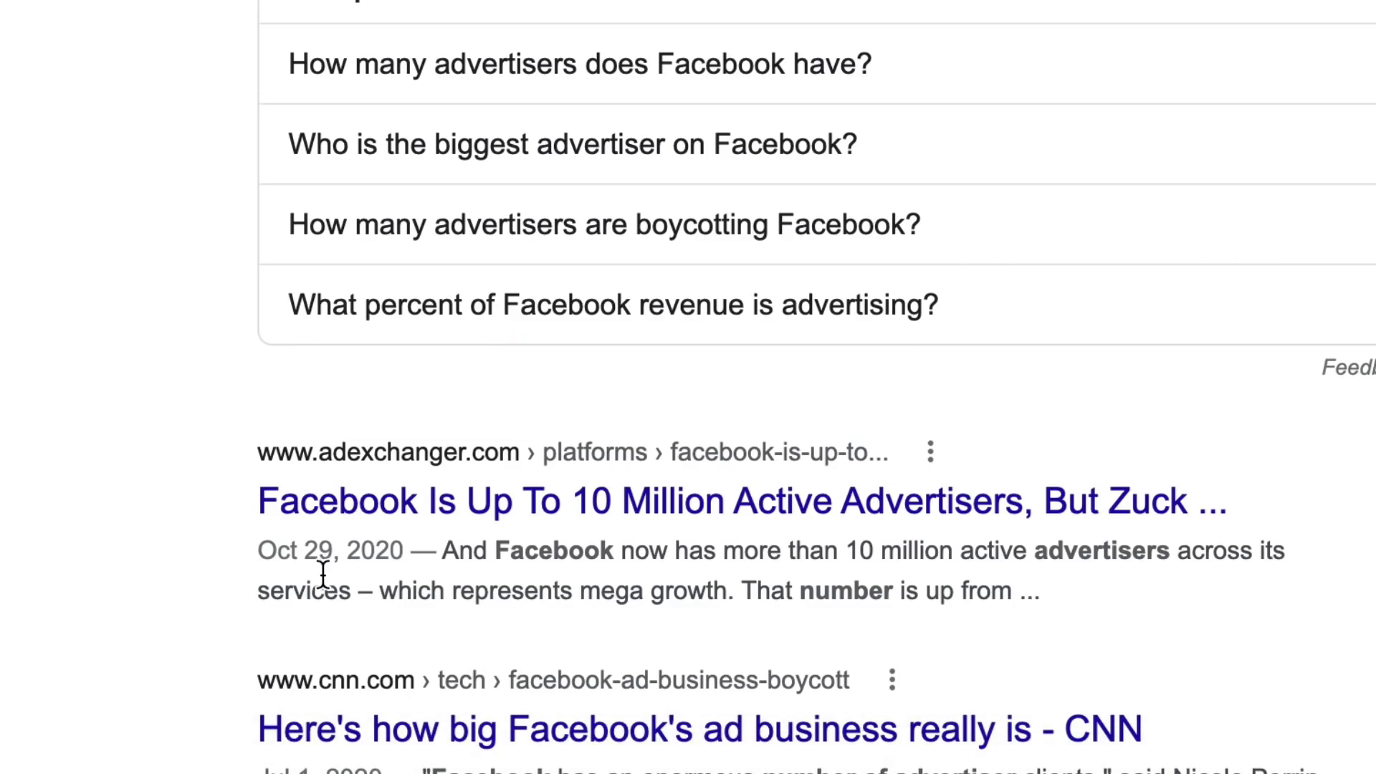
left_click_drag(258, 552, 392, 556)
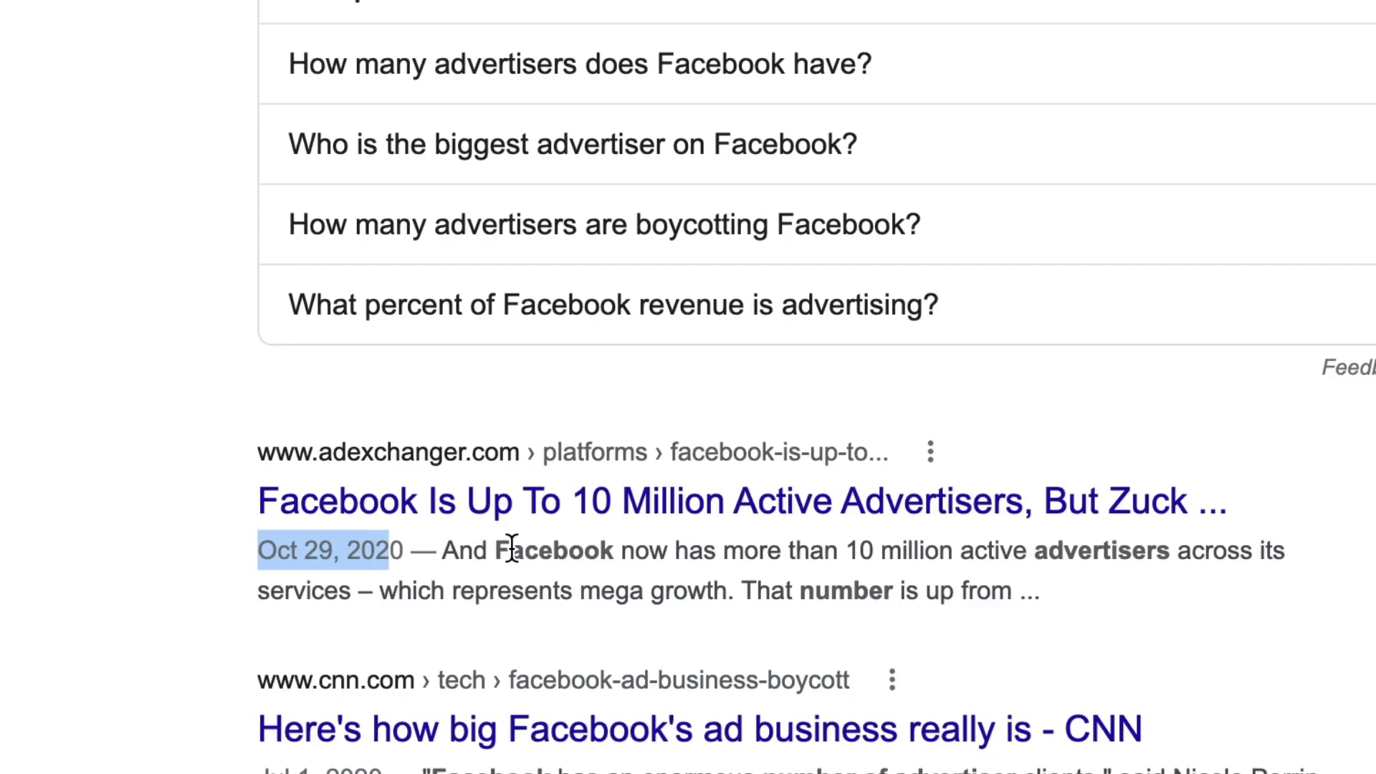
left_click_drag(510, 550, 707, 570)
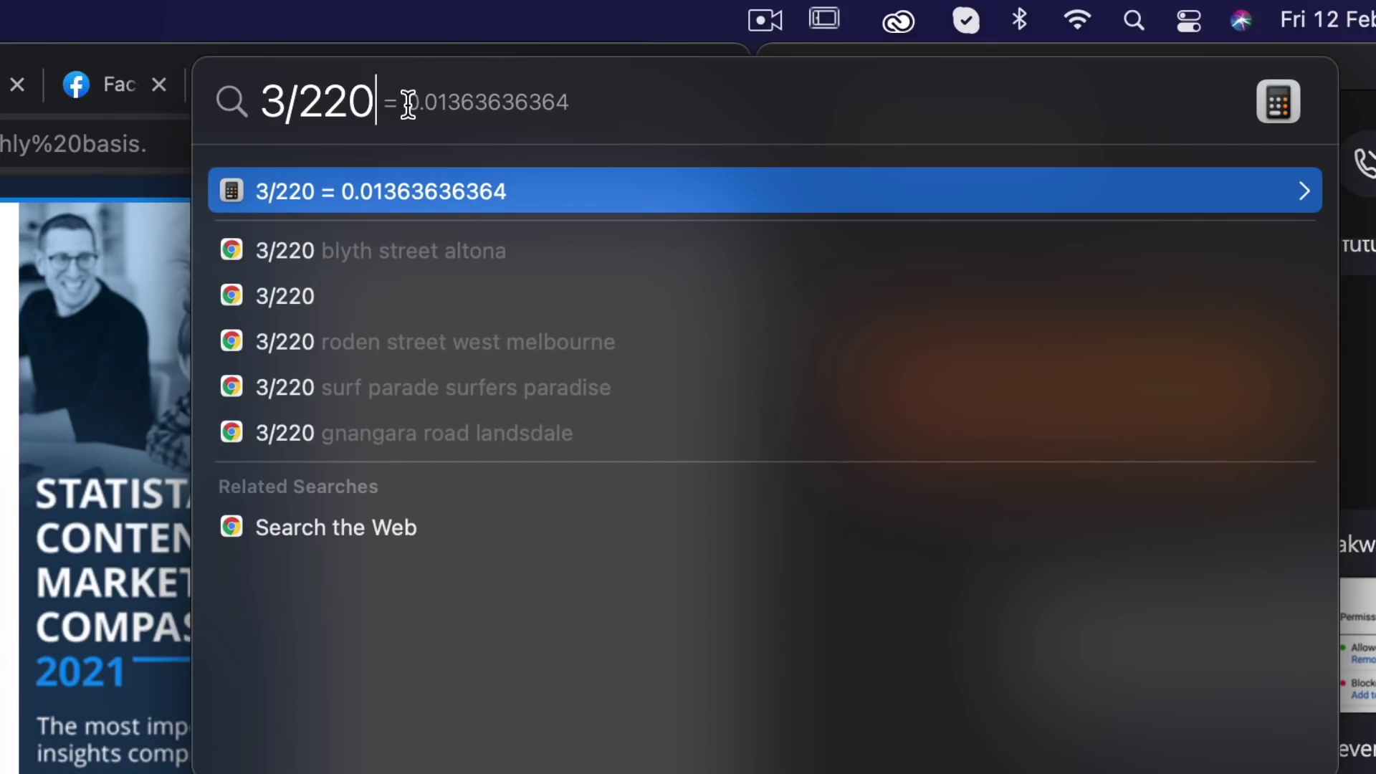
Nudge the Spotlight panel showing 3/220 = 0.01363636364 slightly to the right.
left_click_drag(408, 104, 441, 104)
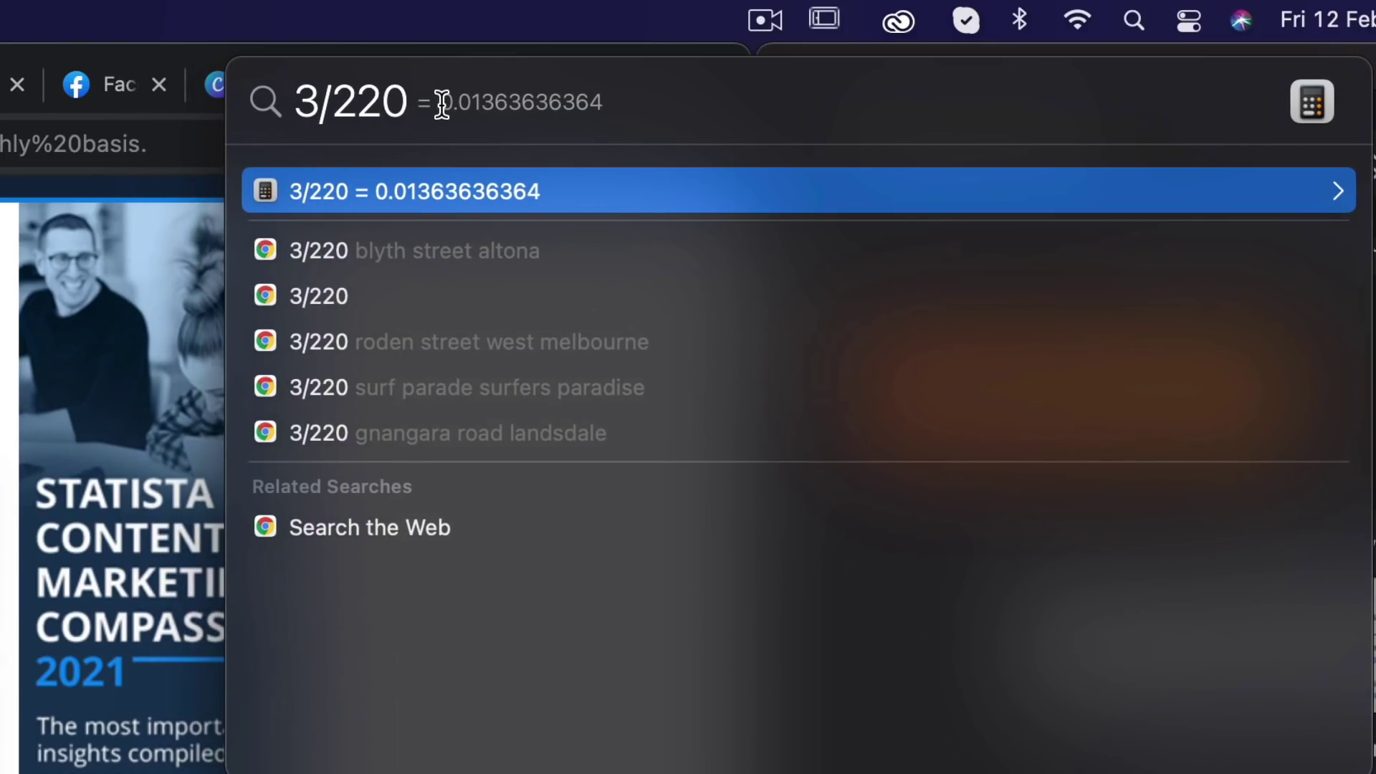